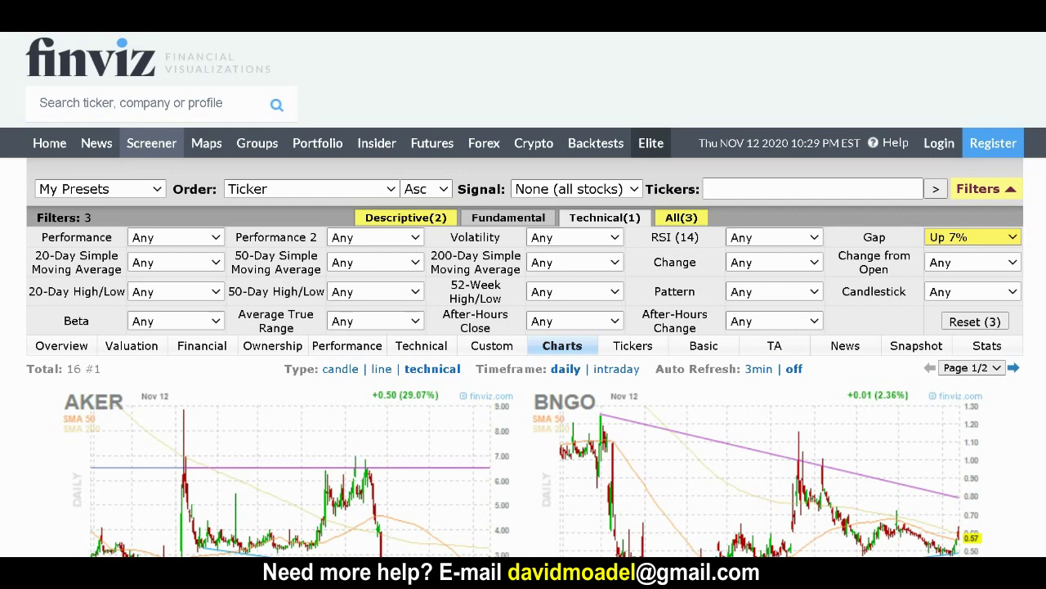
Return to the Finviz home page with the index charts and Top Gainers/Losers tables
click(113, 72)
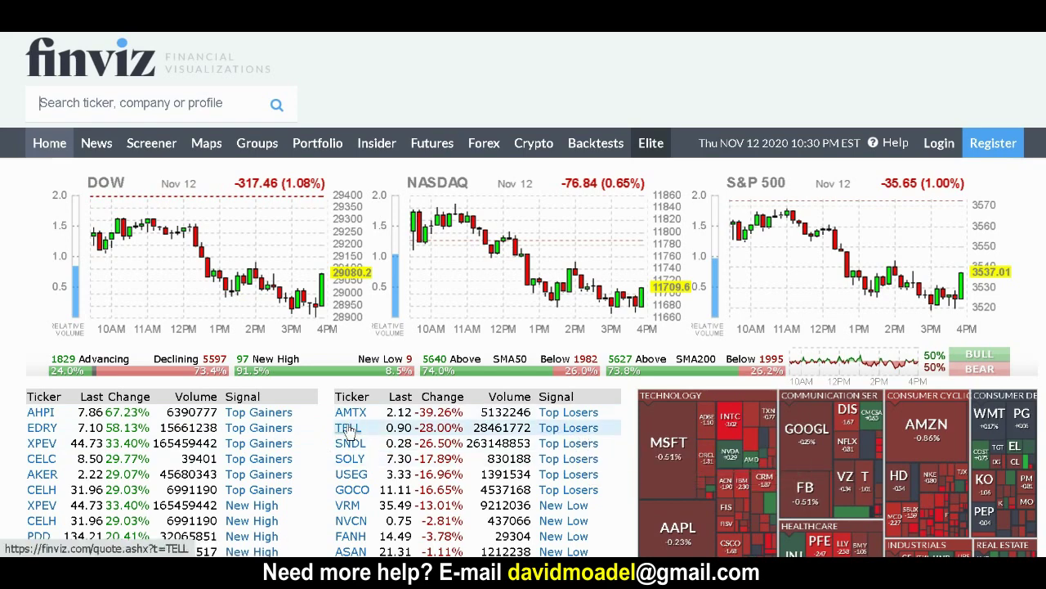
Open the unfiltered Finviz Screener listing all 7622 tickers
click(151, 147)
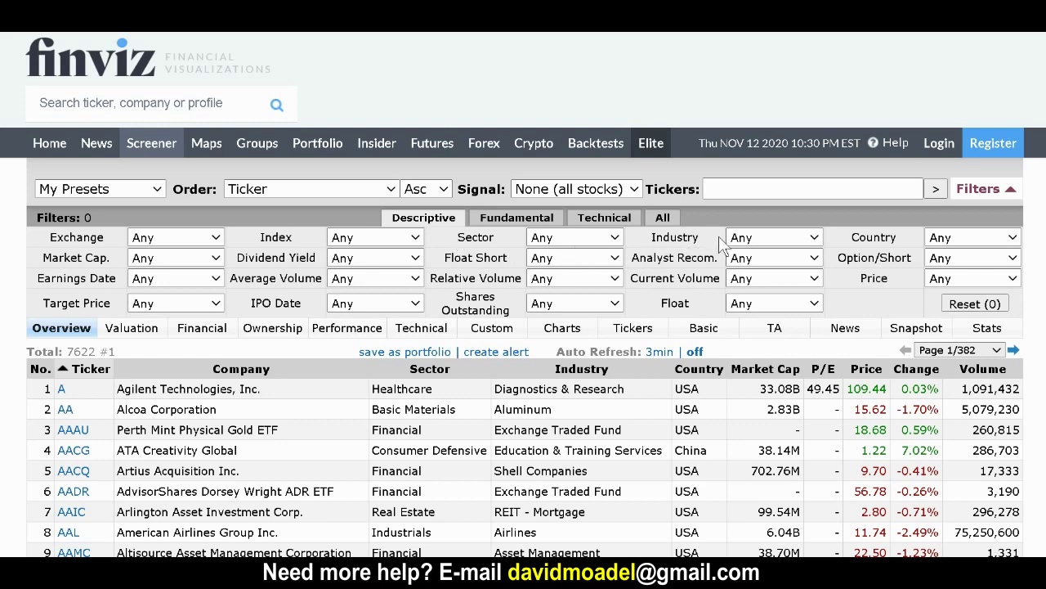
Set the Industry filter to 'Stocks only (ex-Funds)', narrowing results to 5118
click(813, 240)
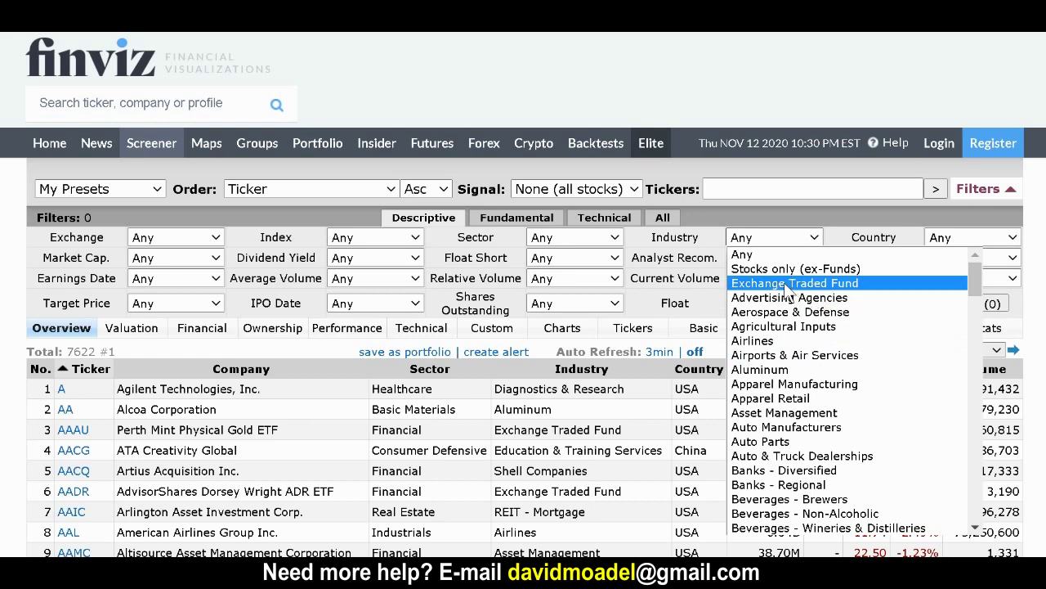
click(762, 270)
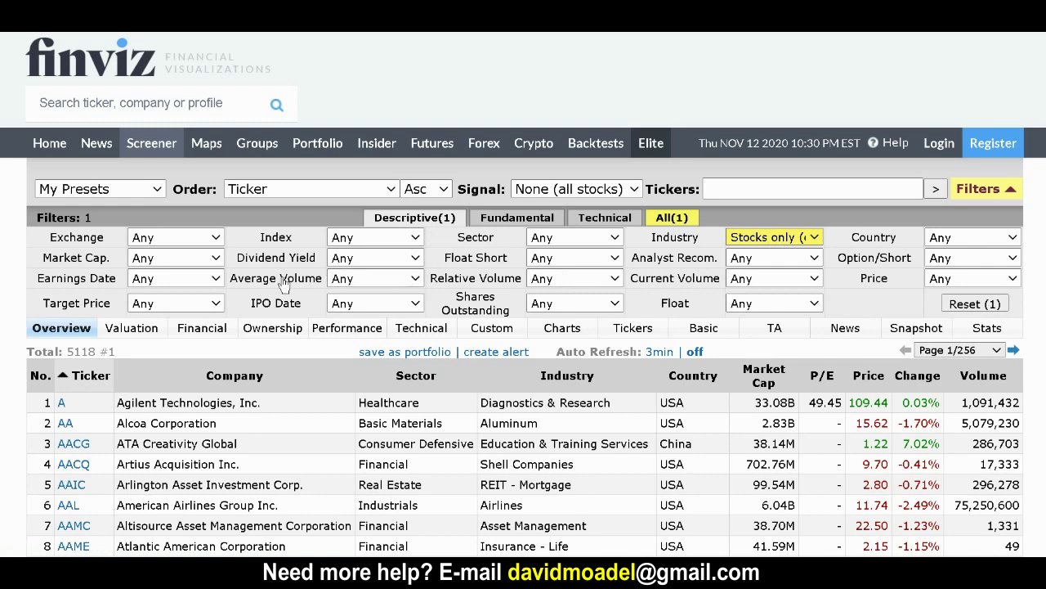
Set the Average Volume filter to 'Over 300K', leaving 2892 stocks
click(417, 279)
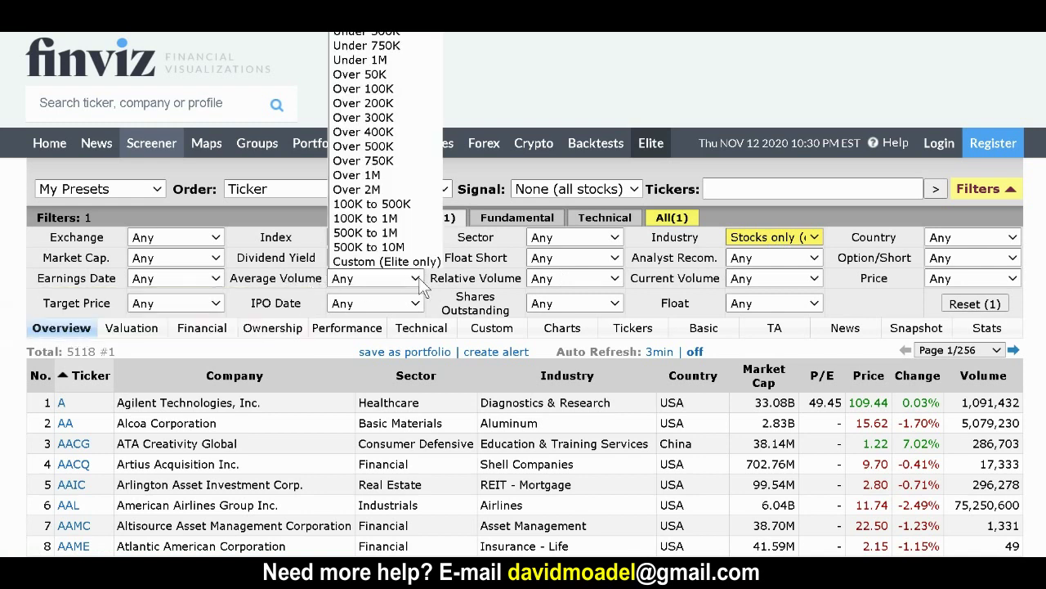
click(381, 119)
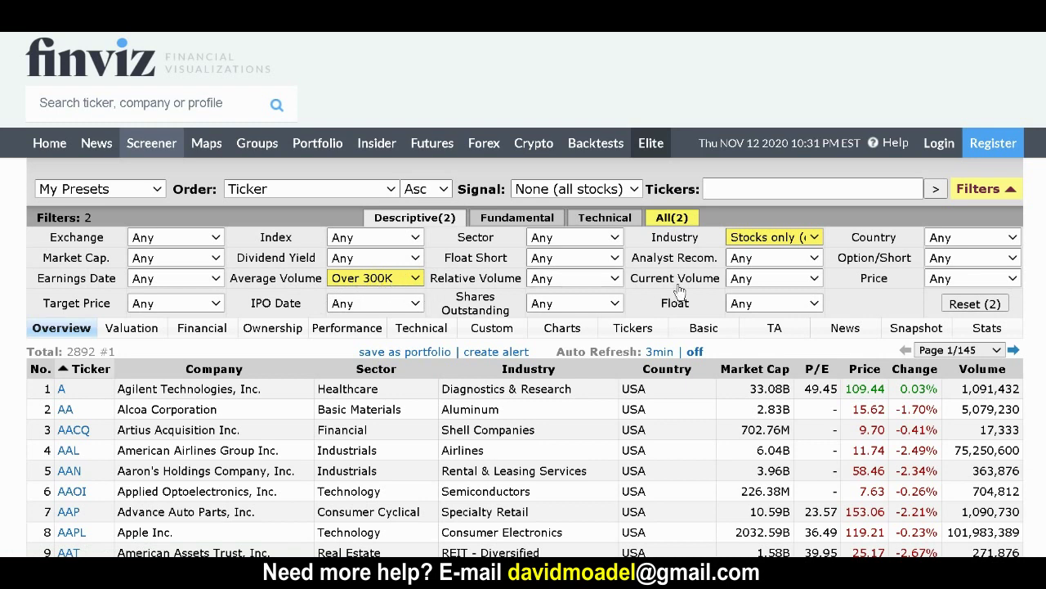
click(768, 288)
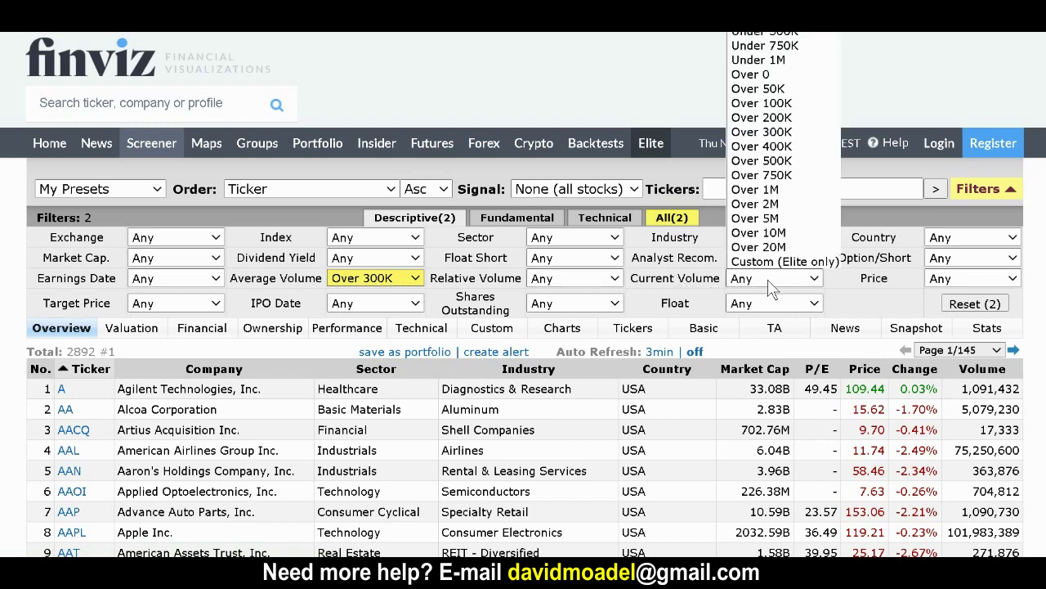
Leave Current Volume unchanged and switch to the Technical filters
click(770, 282)
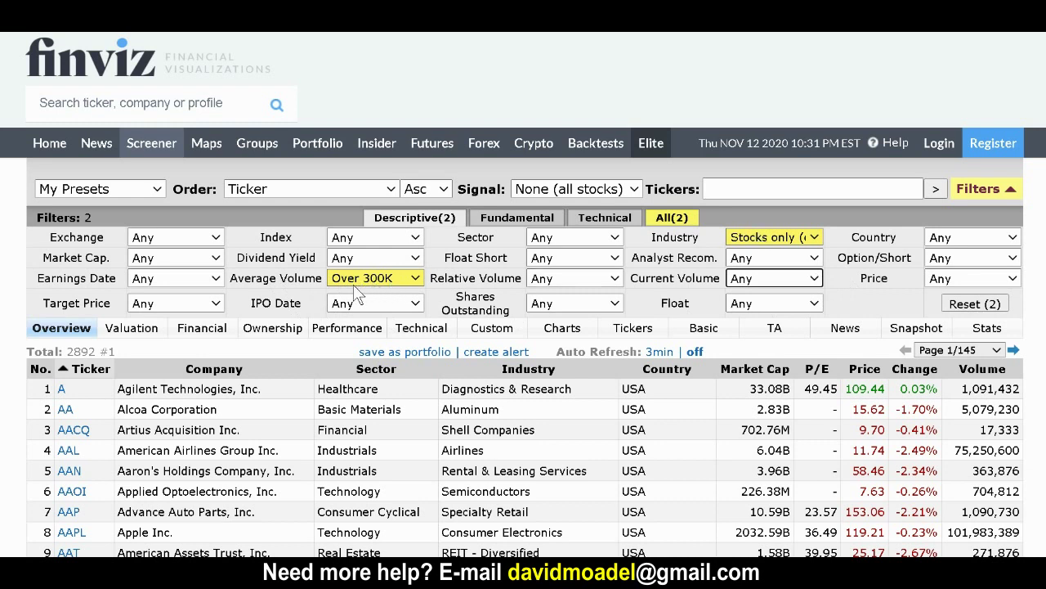
click(612, 219)
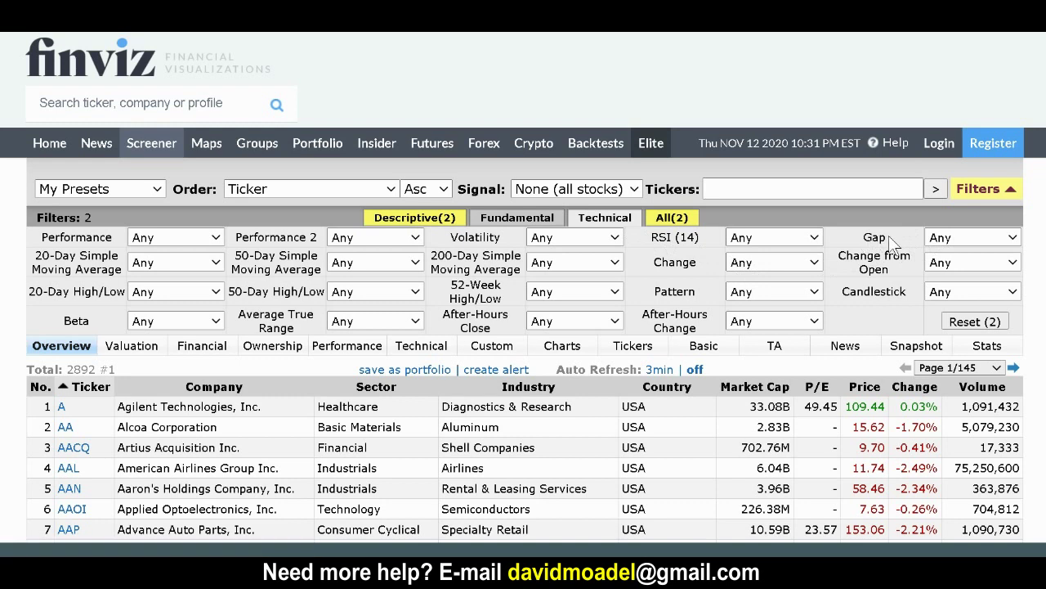
Set the Gap filter to 'Up 7%', leaving 16 stocks from AKER to XPEV
click(980, 244)
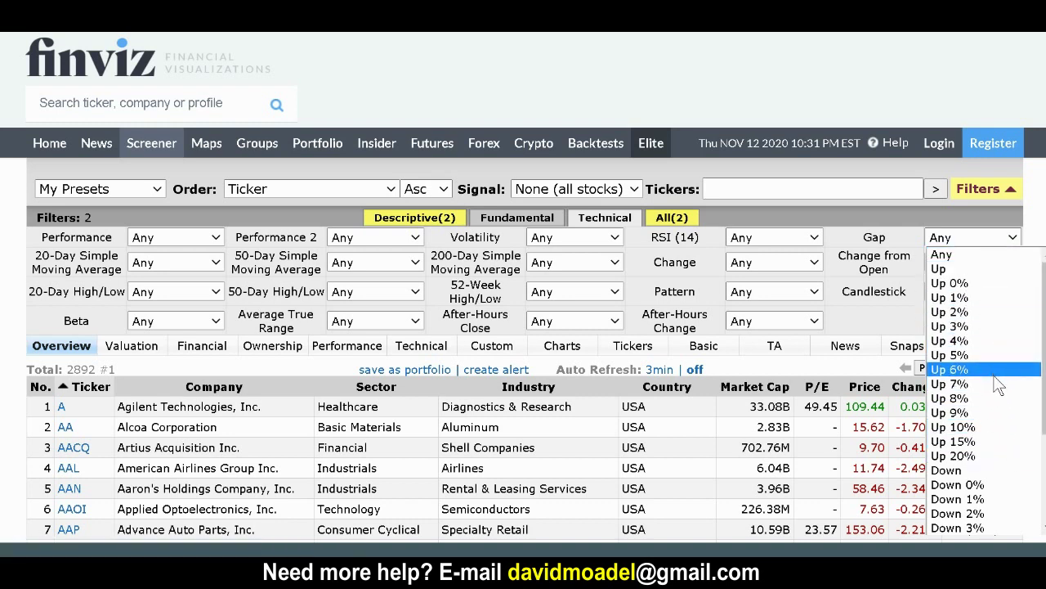
scroll(991, 384, down, 3)
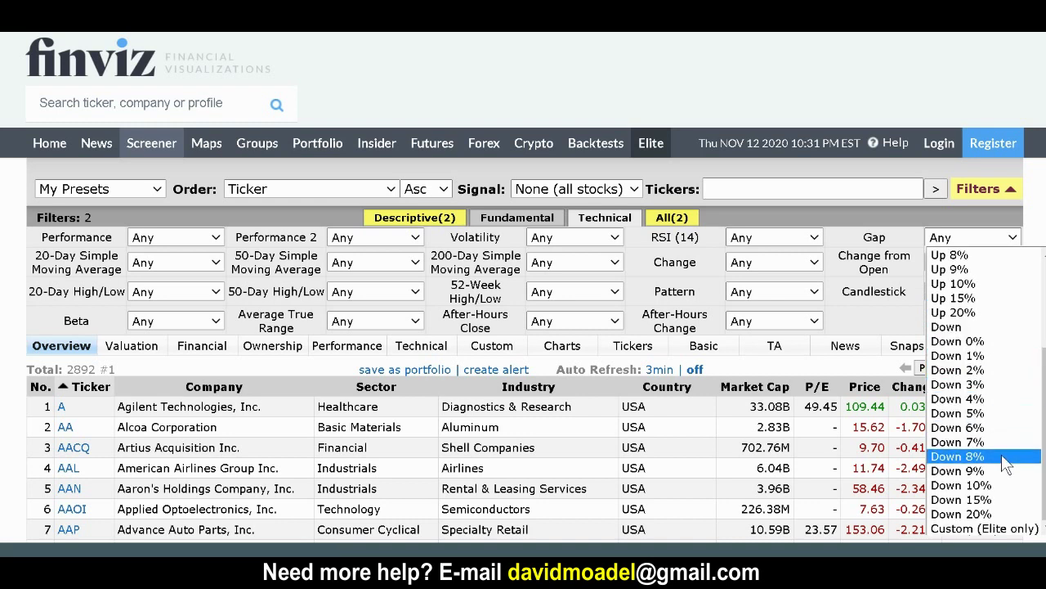
scroll(1001, 454, up, 3)
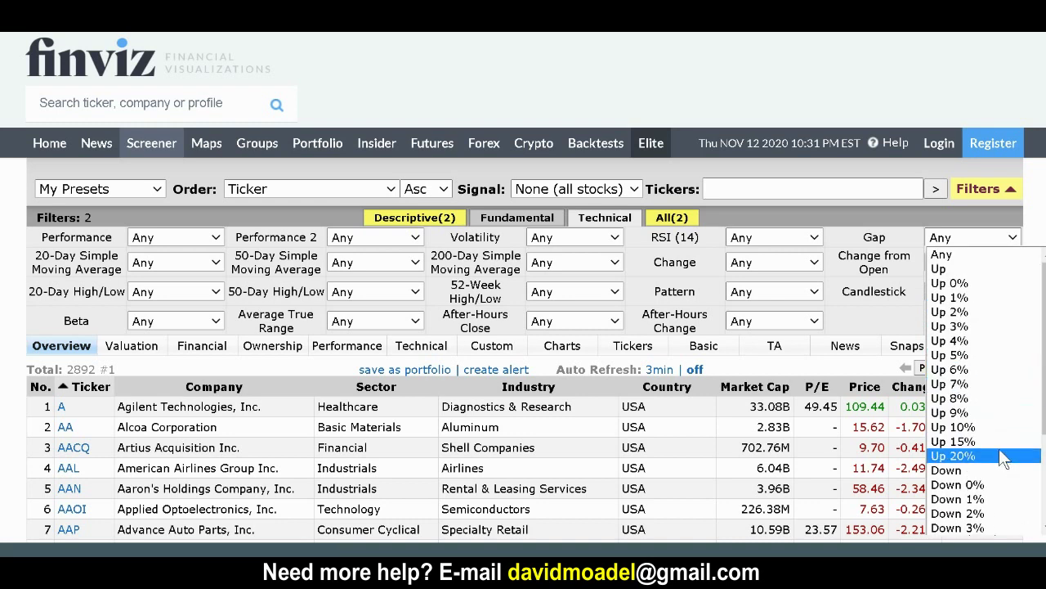
click(968, 384)
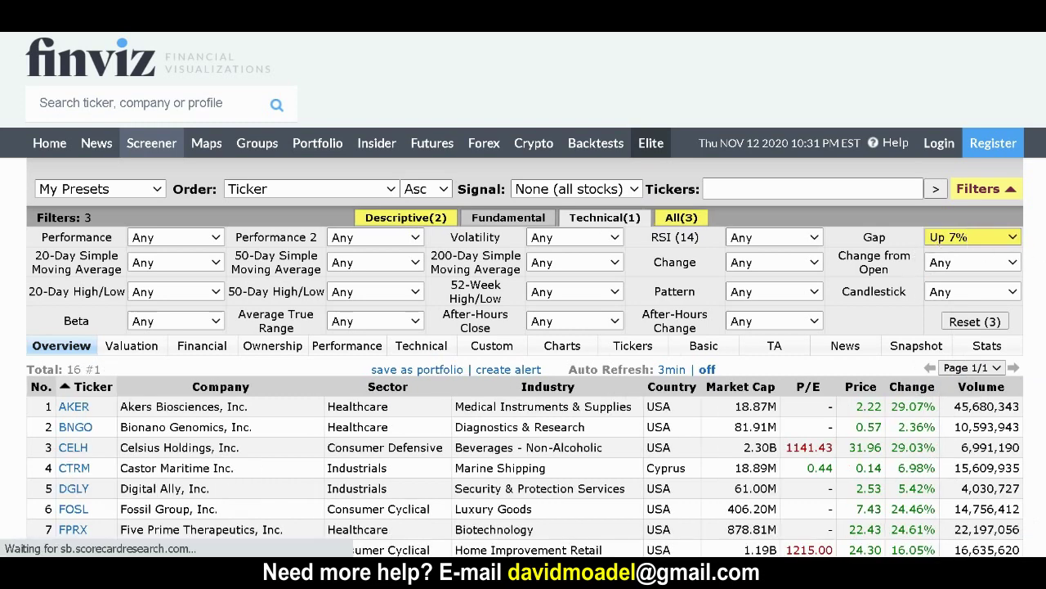
scroll(523, 327, down, 3)
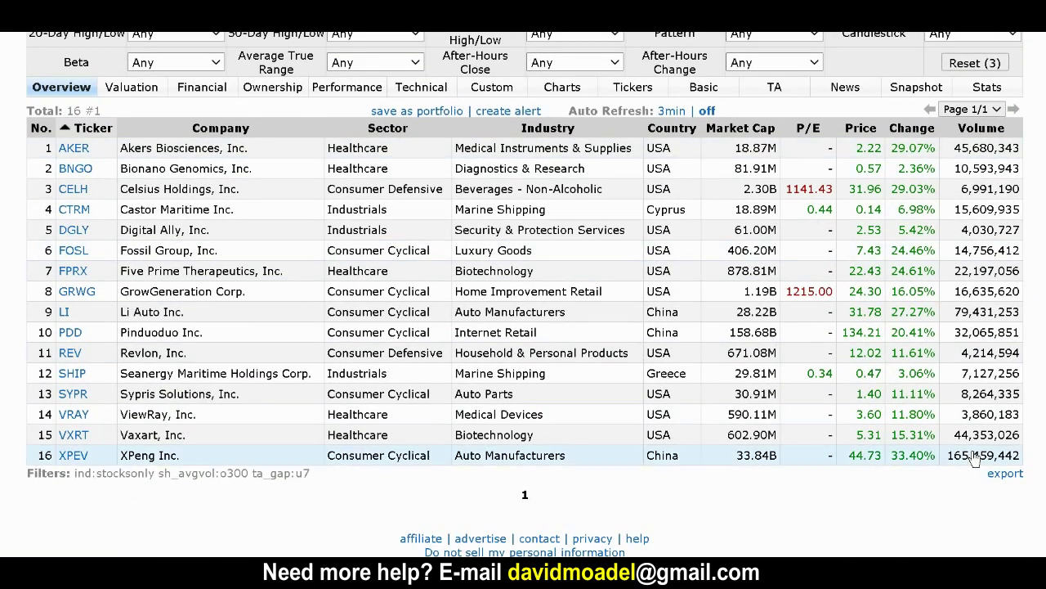
scroll(523, 327, up, 3)
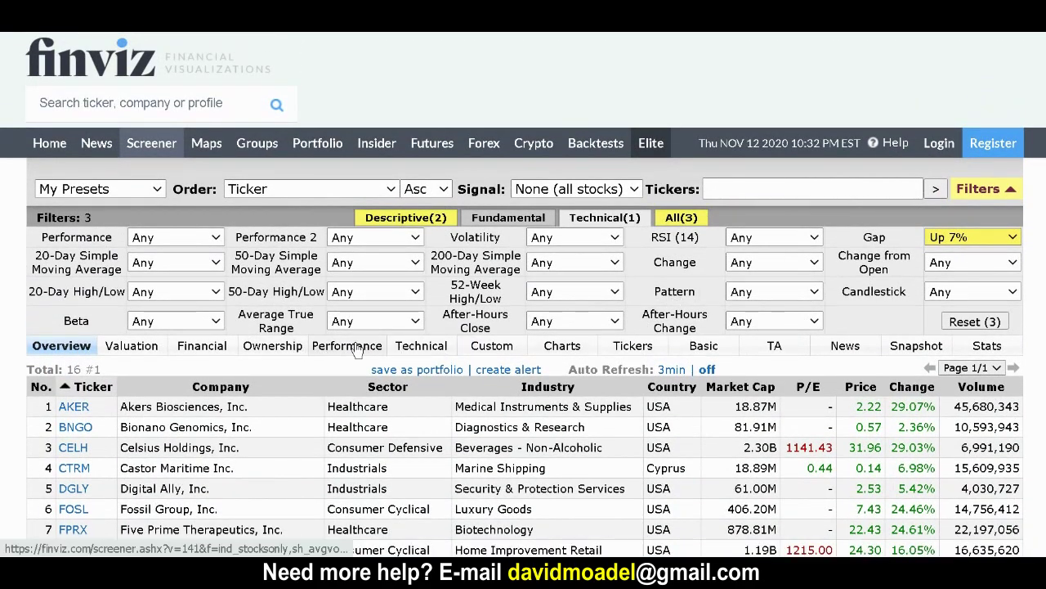
Switch the results to Charts view and scroll through the 16 stocks' daily charts
click(561, 347)
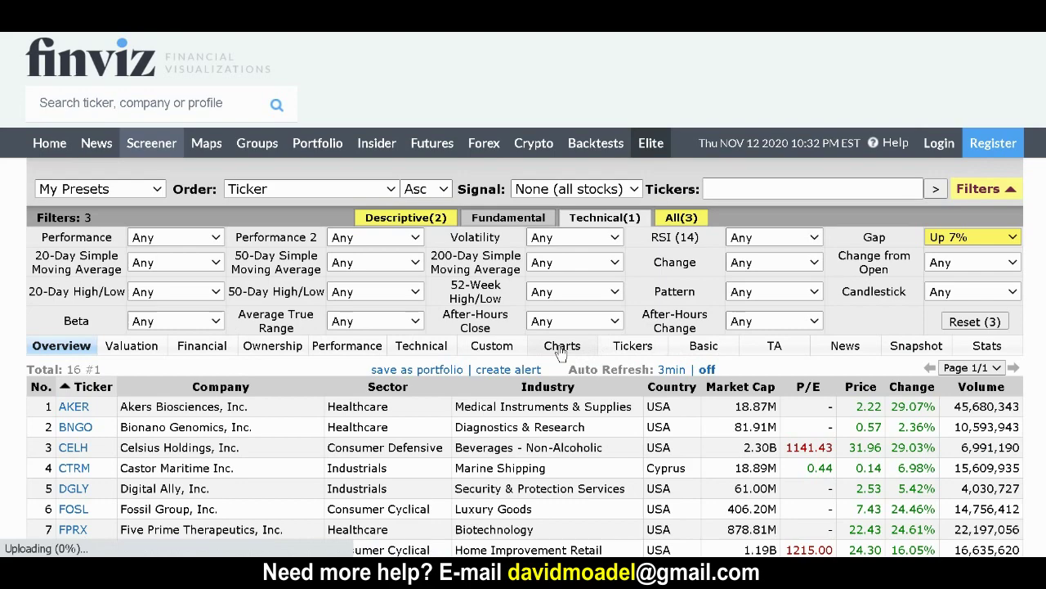
click(1013, 368)
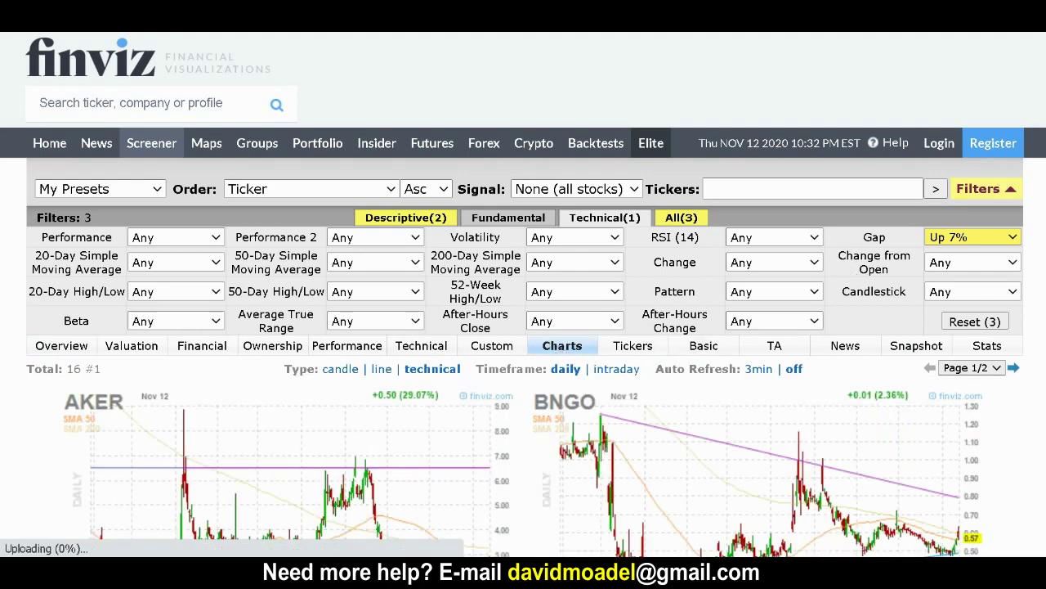
scroll(523, 327, down, 3)
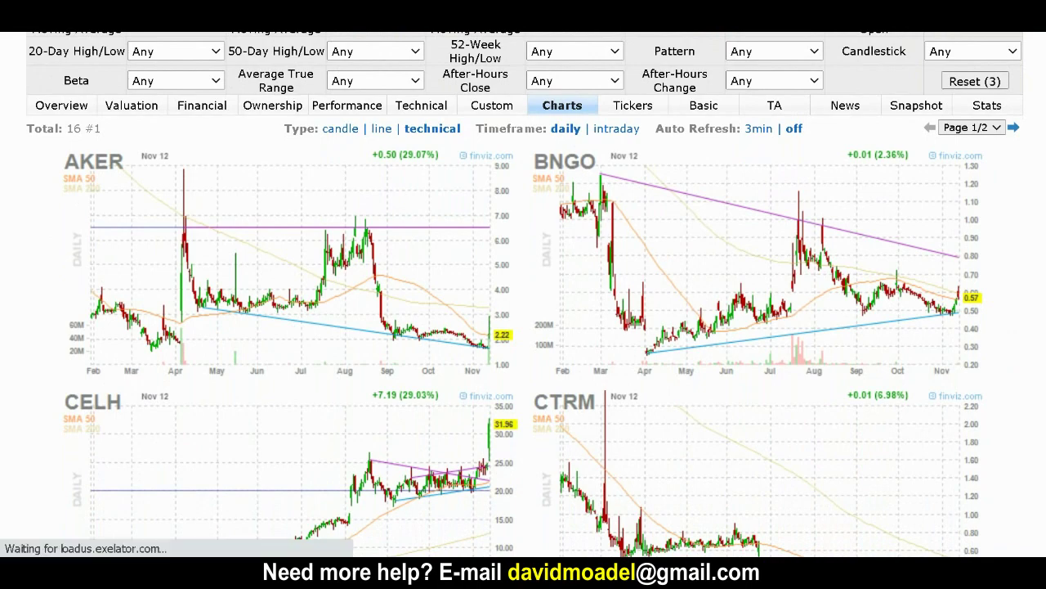
scroll(523, 327, down, 3)
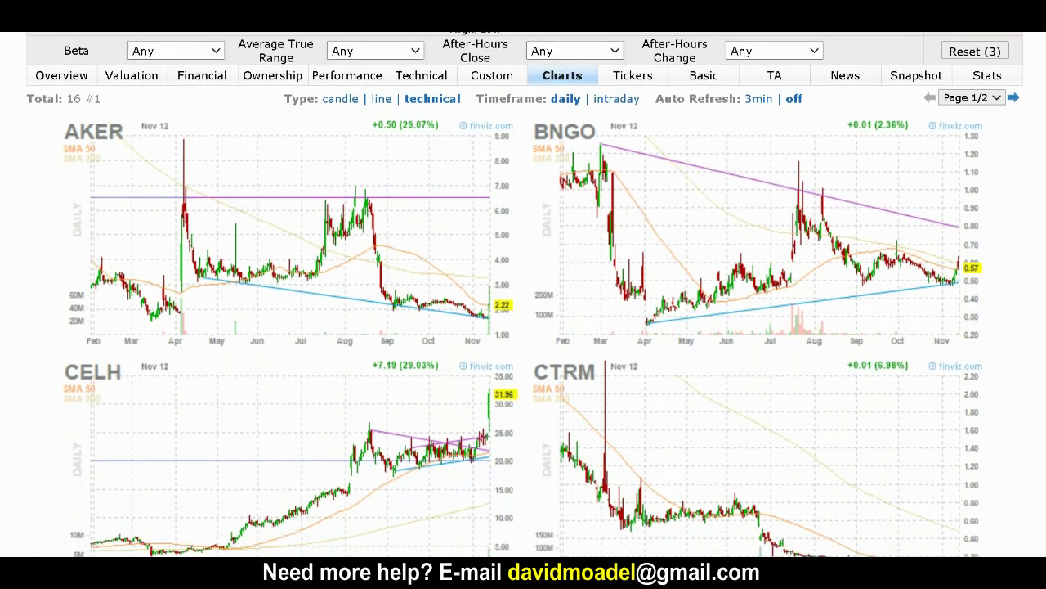
scroll(524, 327, down, 5)
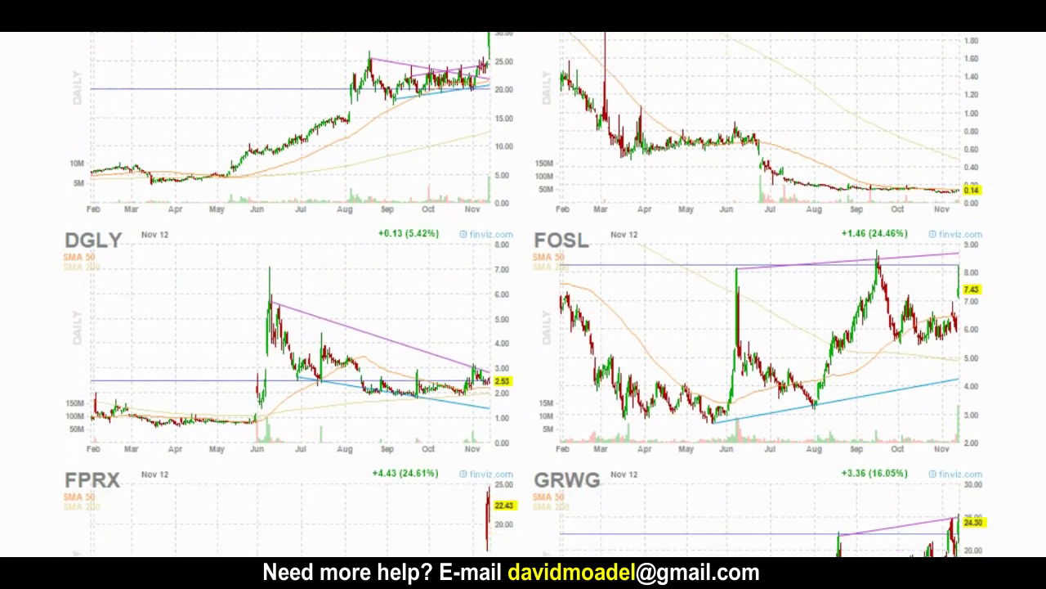
scroll(524, 327, down, 5)
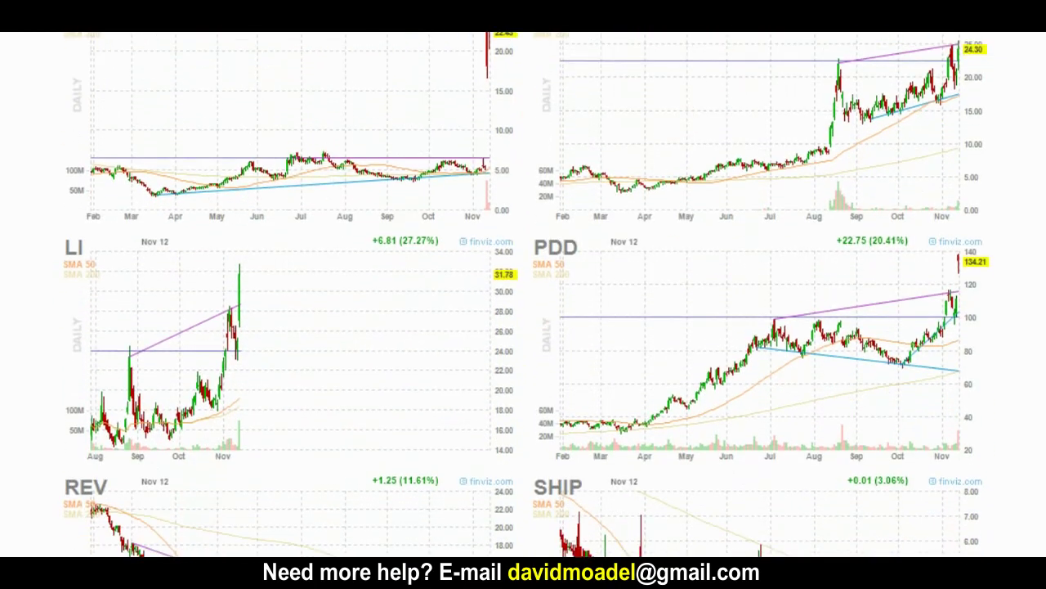
scroll(705, 373, up, 12)
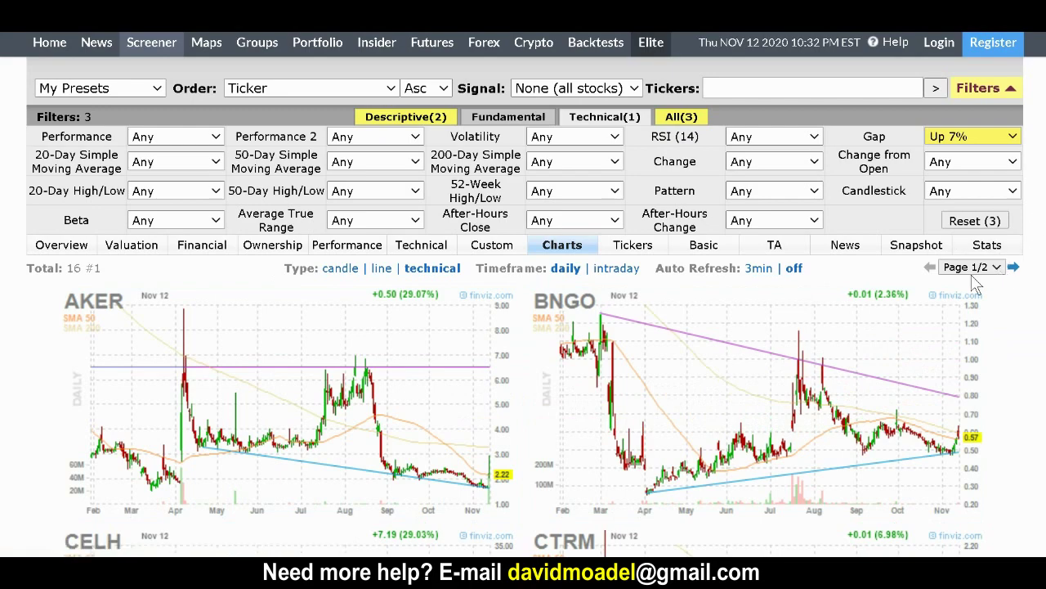
scroll(523, 295, down, 13)
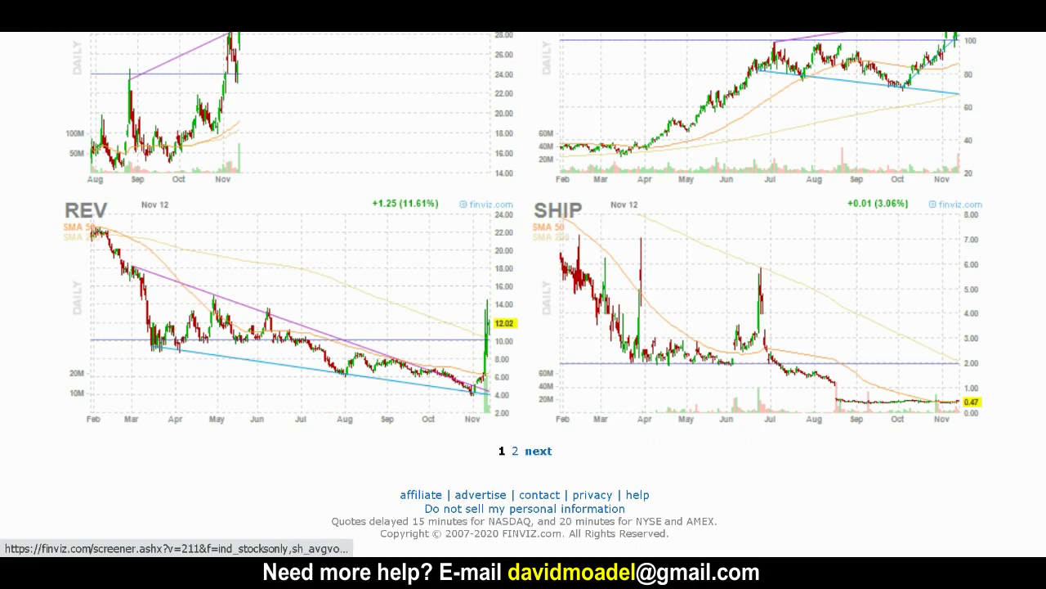
scroll(541, 460, up, 1)
scroll(1014, 212, up, 12)
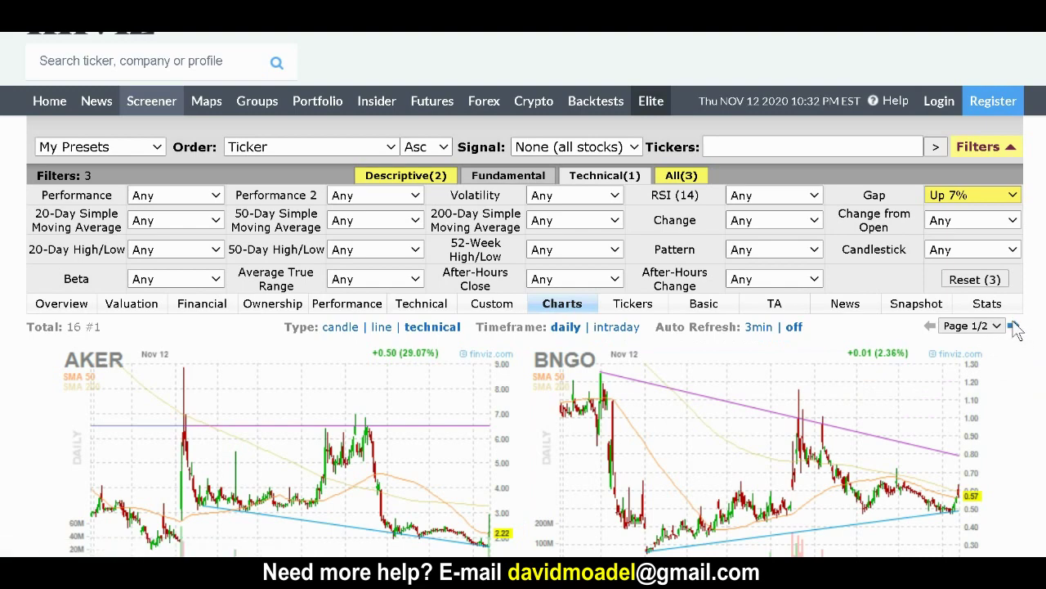
scroll(523, 294, down, 3)
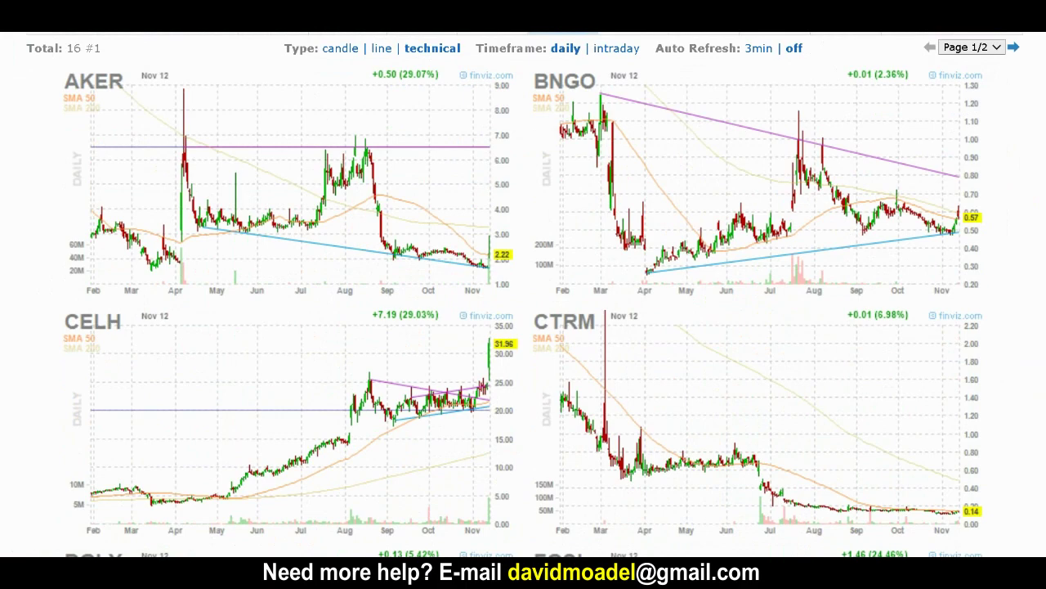
scroll(523, 295, down, 6)
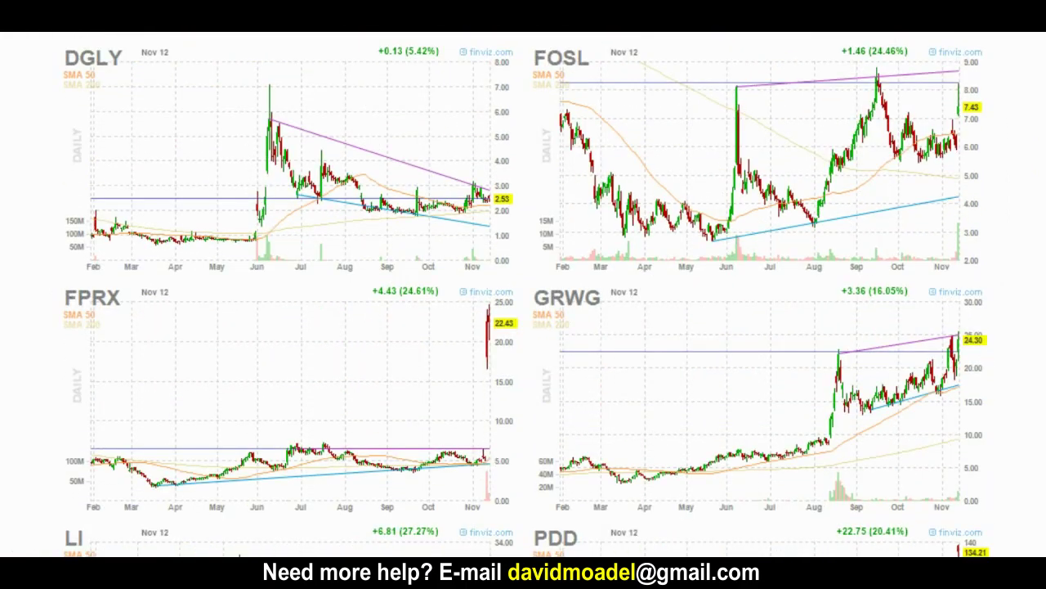
scroll(523, 295, up, 1)
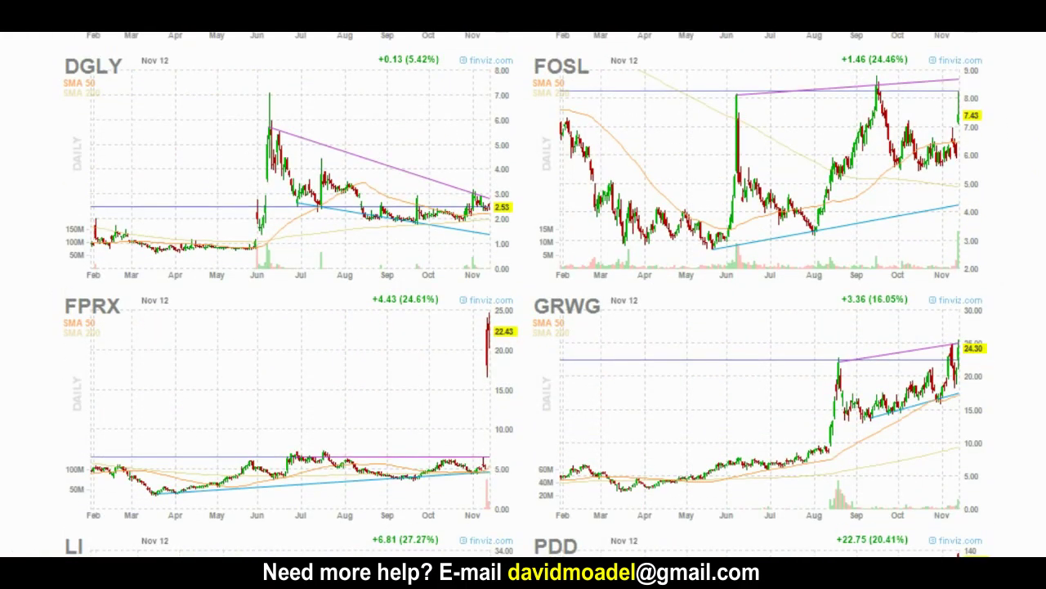
scroll(523, 295, up, 4)
scroll(523, 295, down, 8)
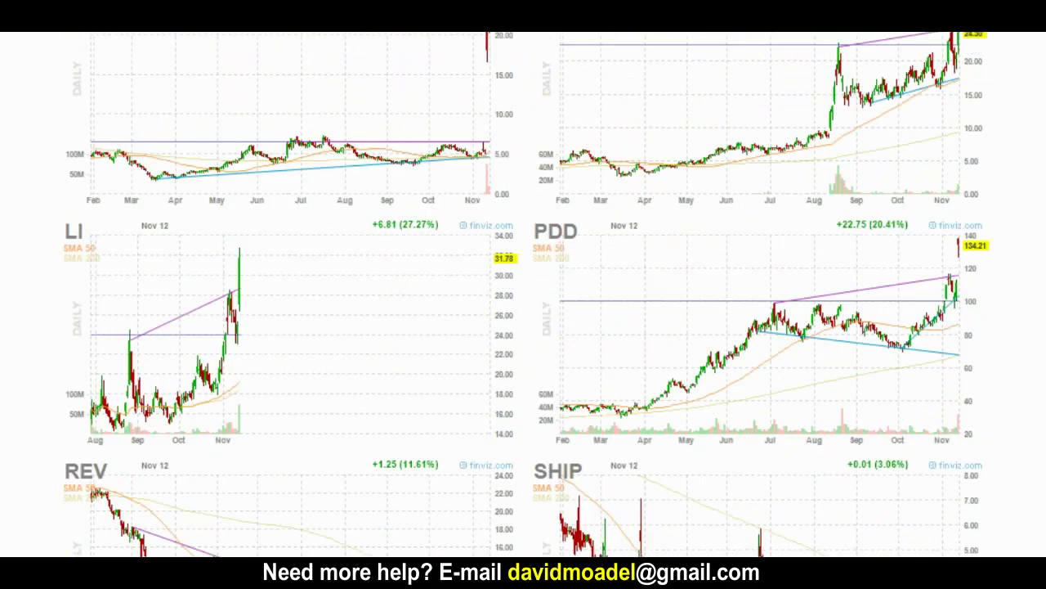
scroll(524, 295, up, 10)
scroll(523, 295, up, 3)
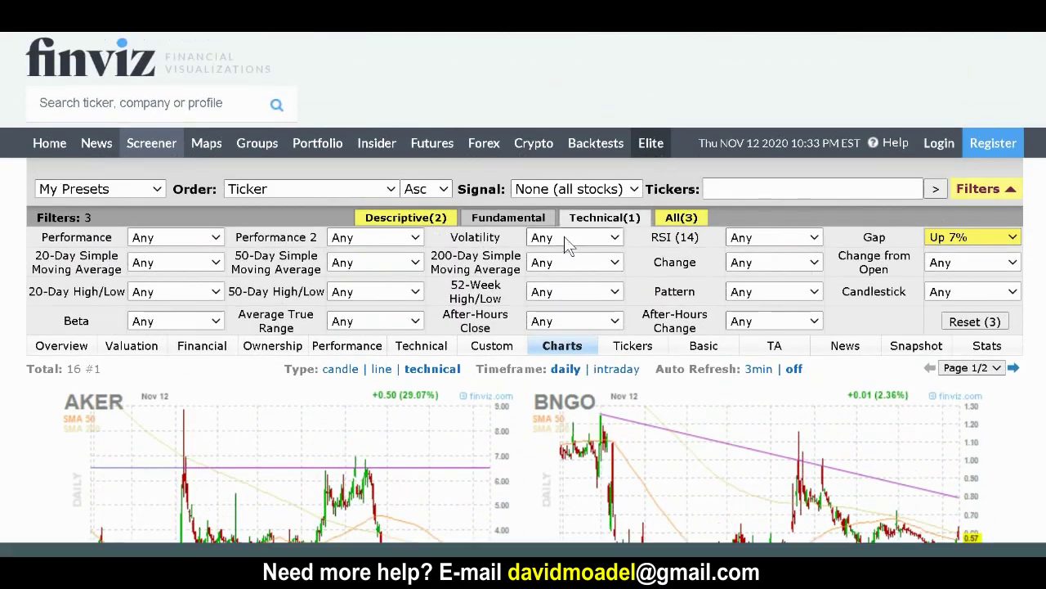